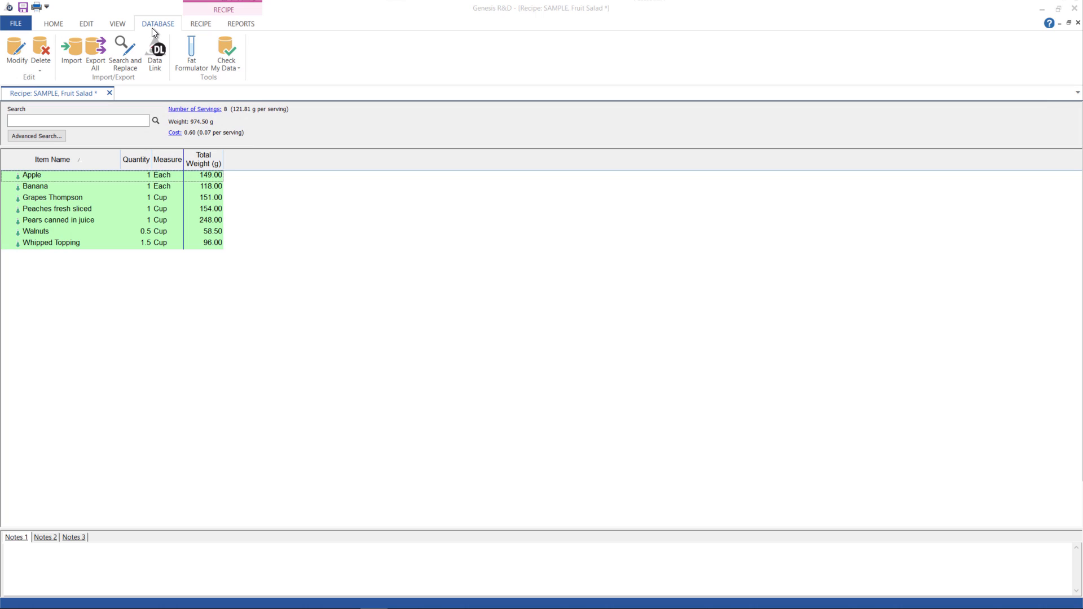
# Create a new group folder named Development Stages in the database's groups
pyautogui.click(17, 54)
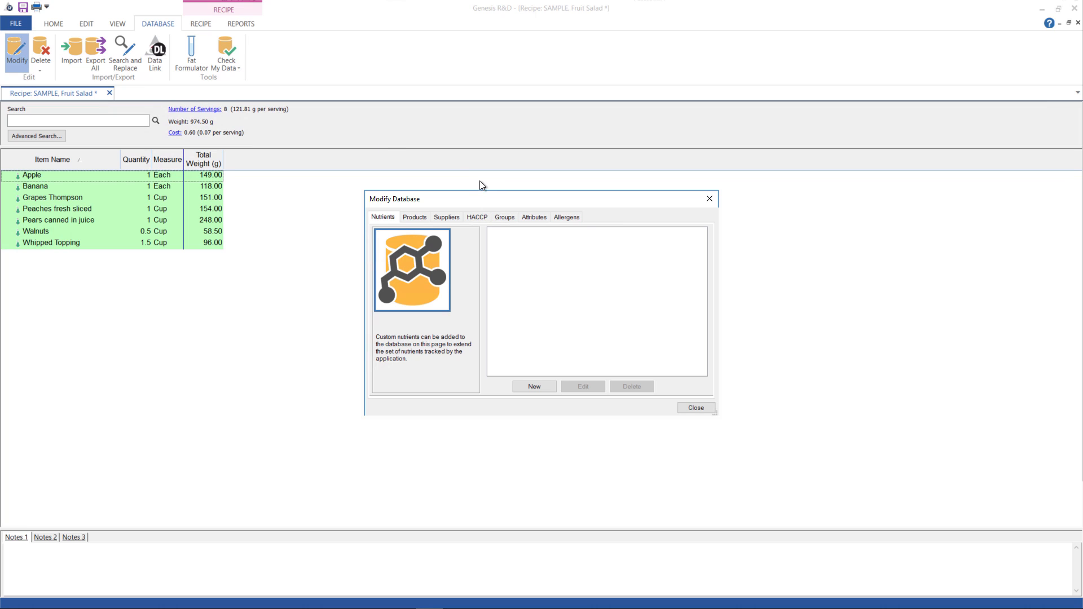
pyautogui.click(505, 216)
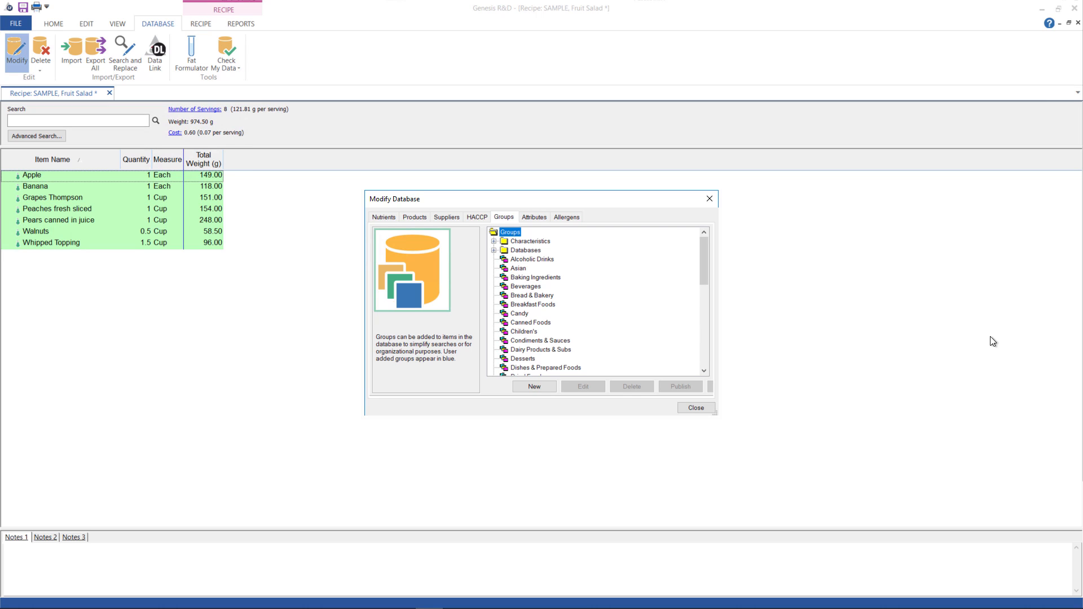
pyautogui.click(544, 386)
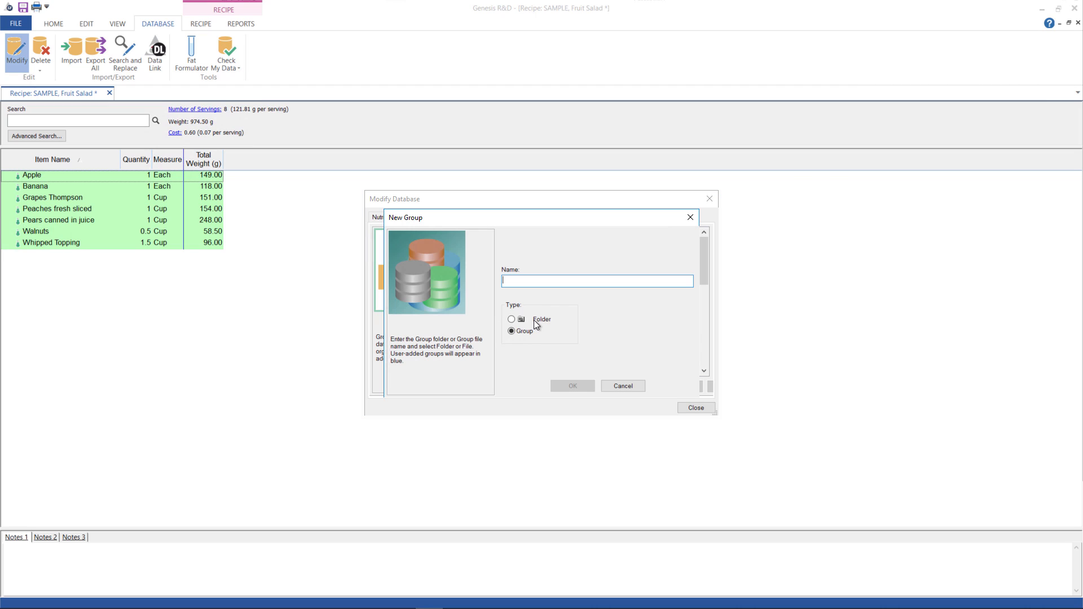
pyautogui.click(564, 281)
pyautogui.write('Developm')
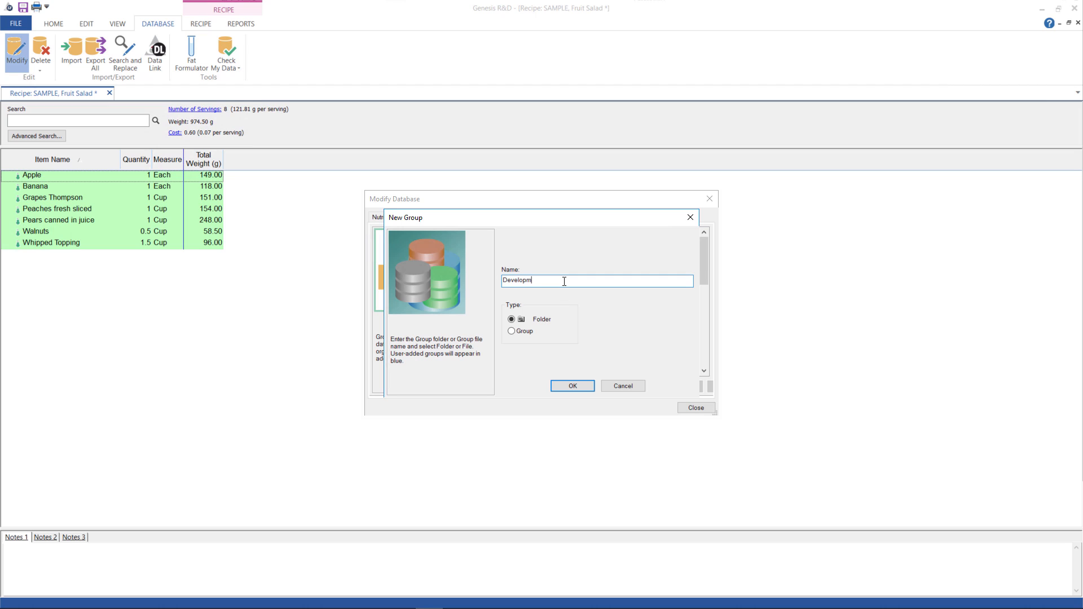
pyautogui.write('ent Stages')
pyautogui.click(574, 387)
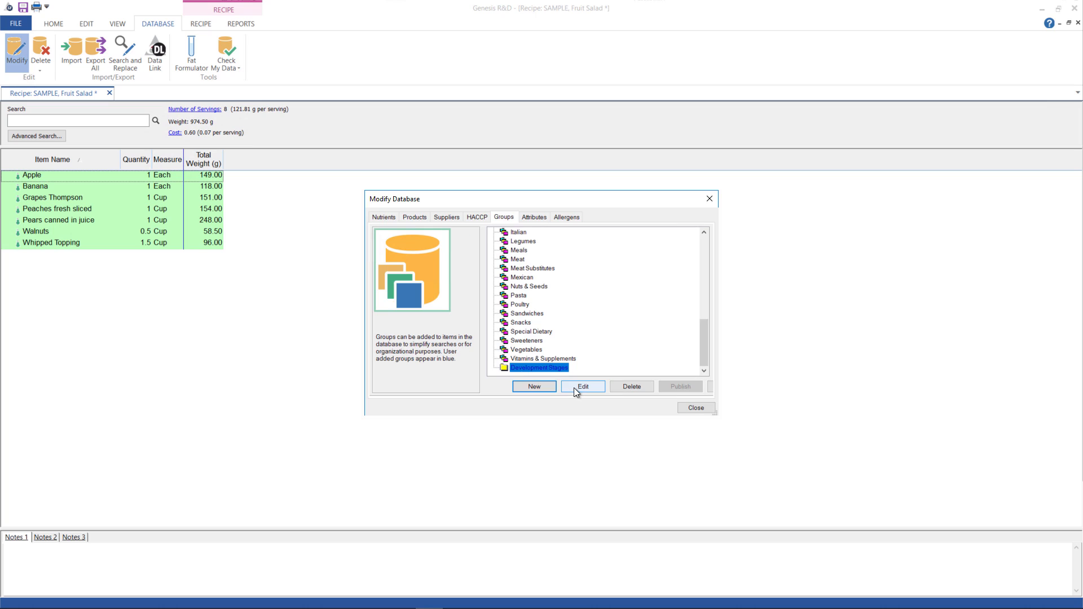
# Add the groups Marketing and QA inside the Development Stages folder and finish modifying the database
pyautogui.click(540, 387)
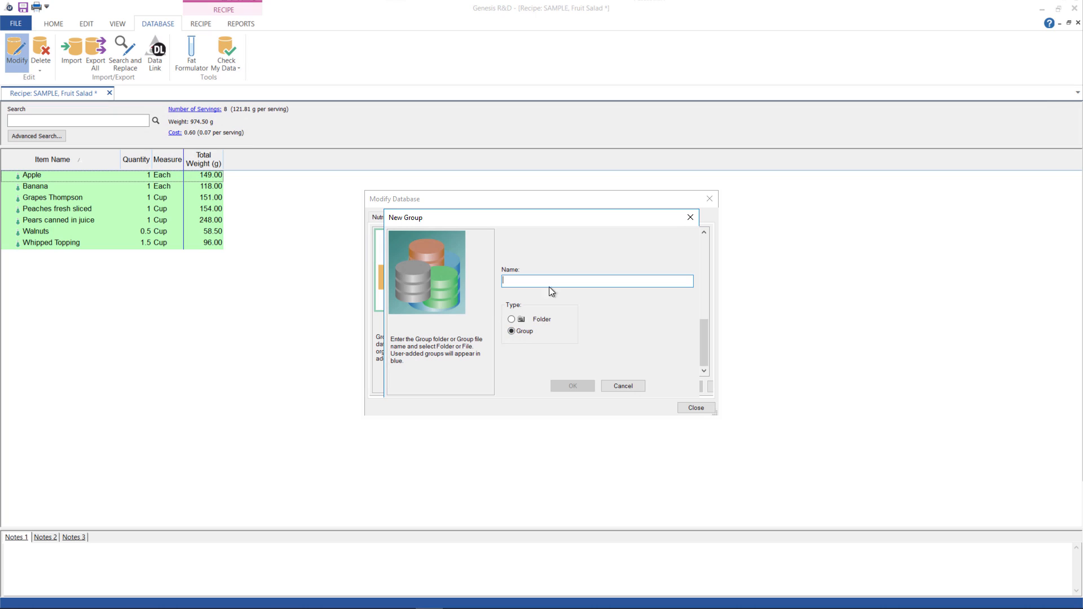
pyautogui.write('Marketing')
pyautogui.click(573, 387)
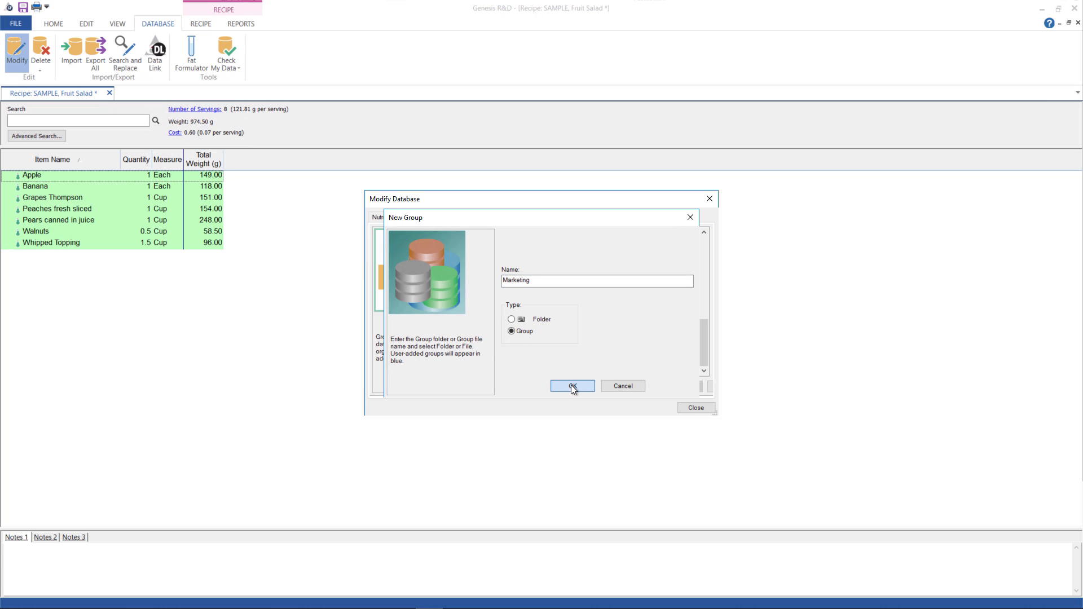
pyautogui.click(550, 359)
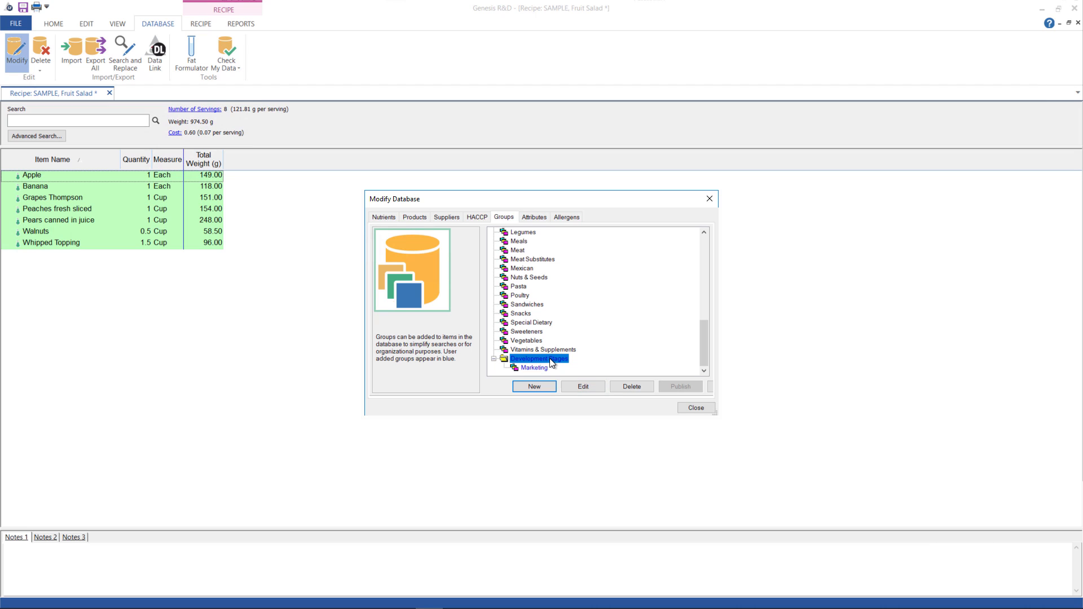
pyautogui.click(543, 387)
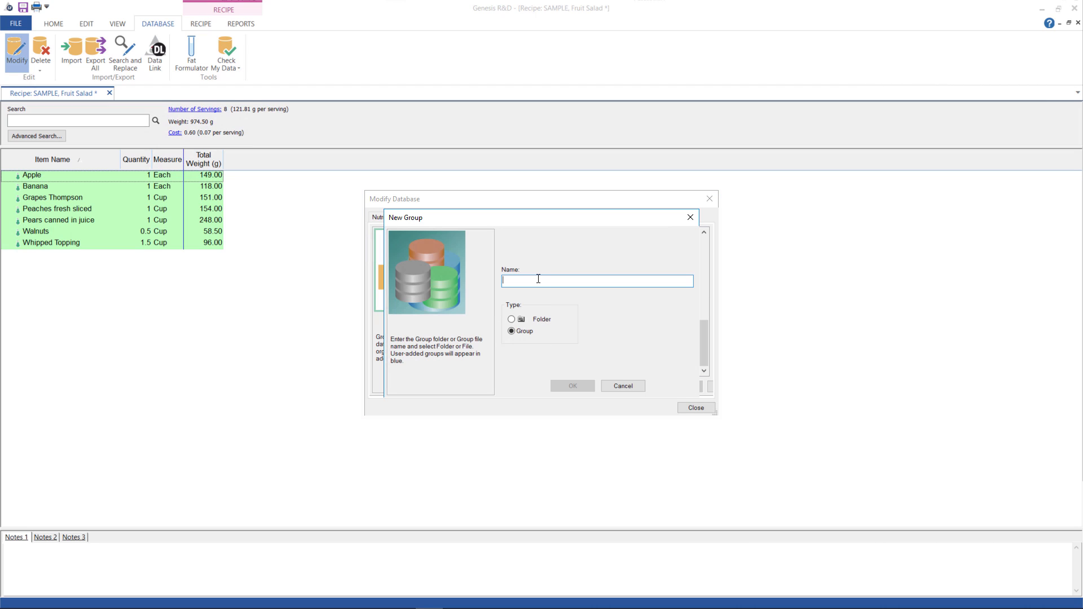
pyautogui.write('QA')
pyautogui.click(572, 386)
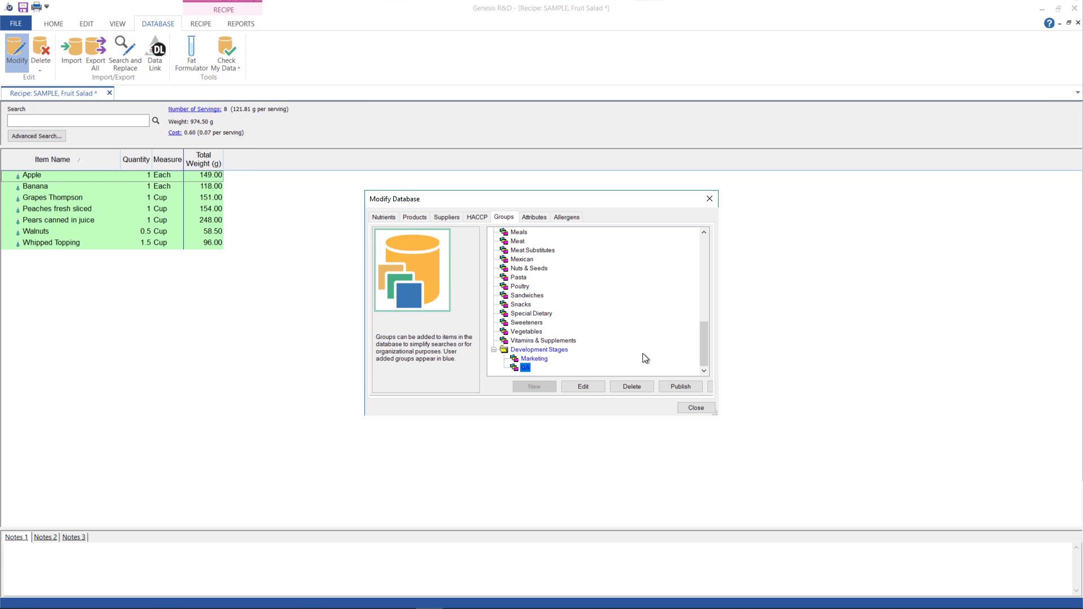
pyautogui.click(696, 407)
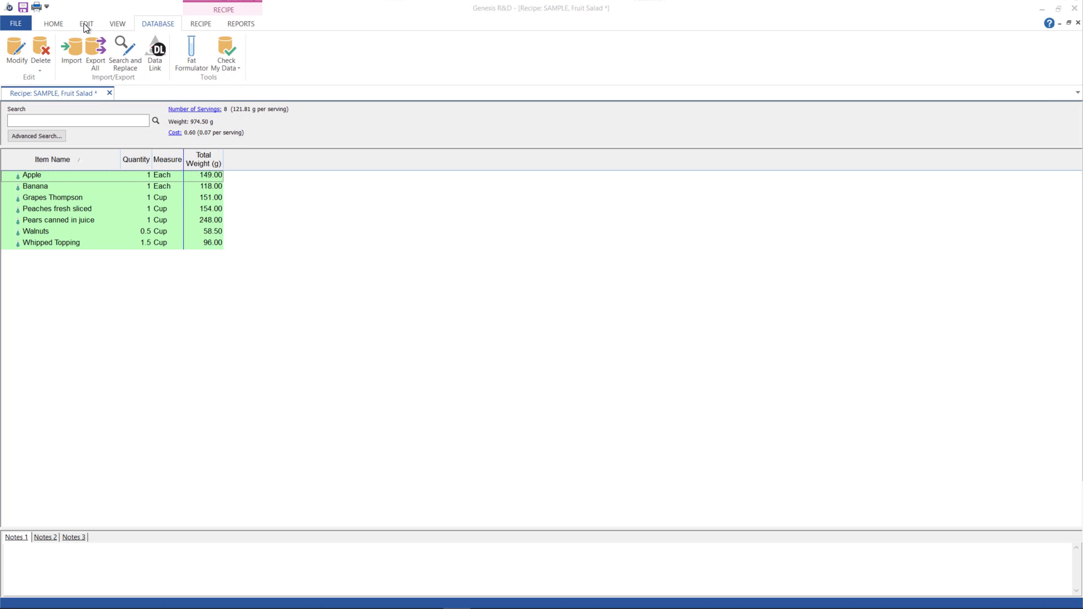
# Assign the SAMPLE, Fruit Salad recipe to the Marketing group under Development Stages
pyautogui.click(196, 25)
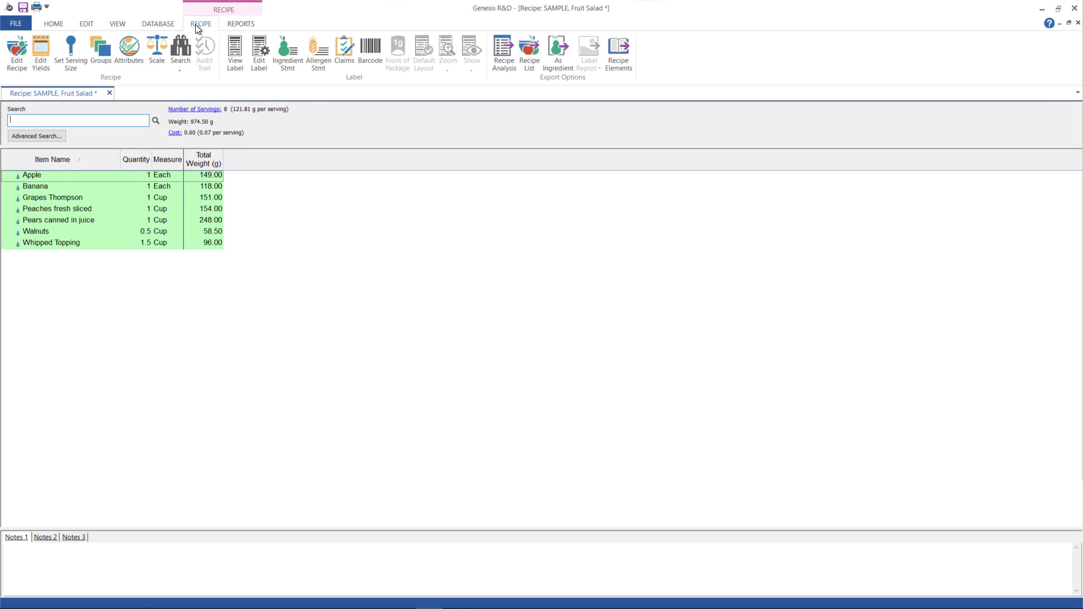
pyautogui.click(17, 64)
pyautogui.click(334, 227)
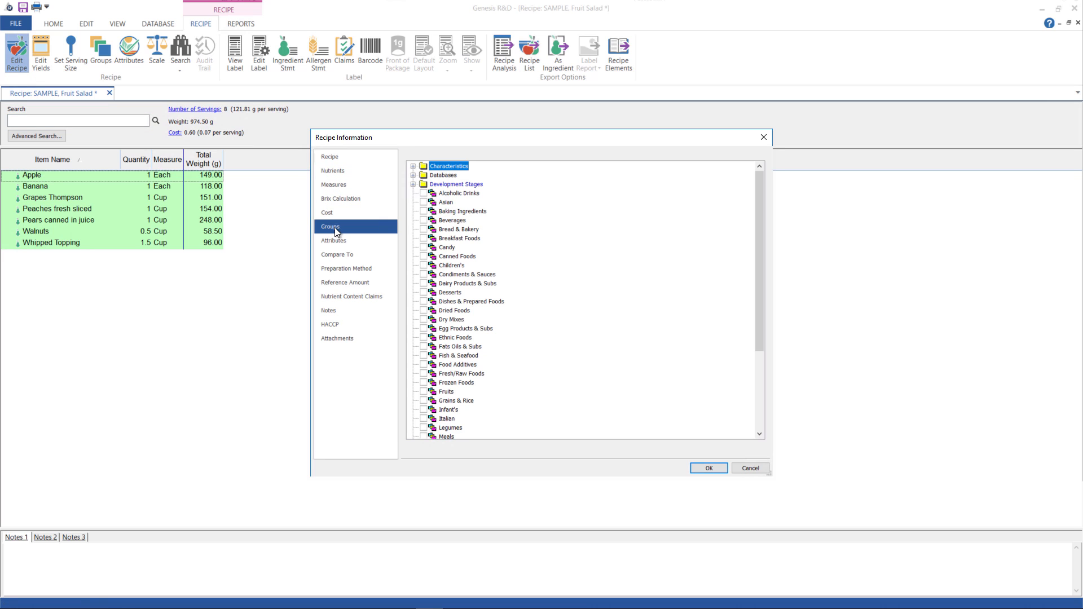
pyautogui.click(412, 183)
pyautogui.click(434, 194)
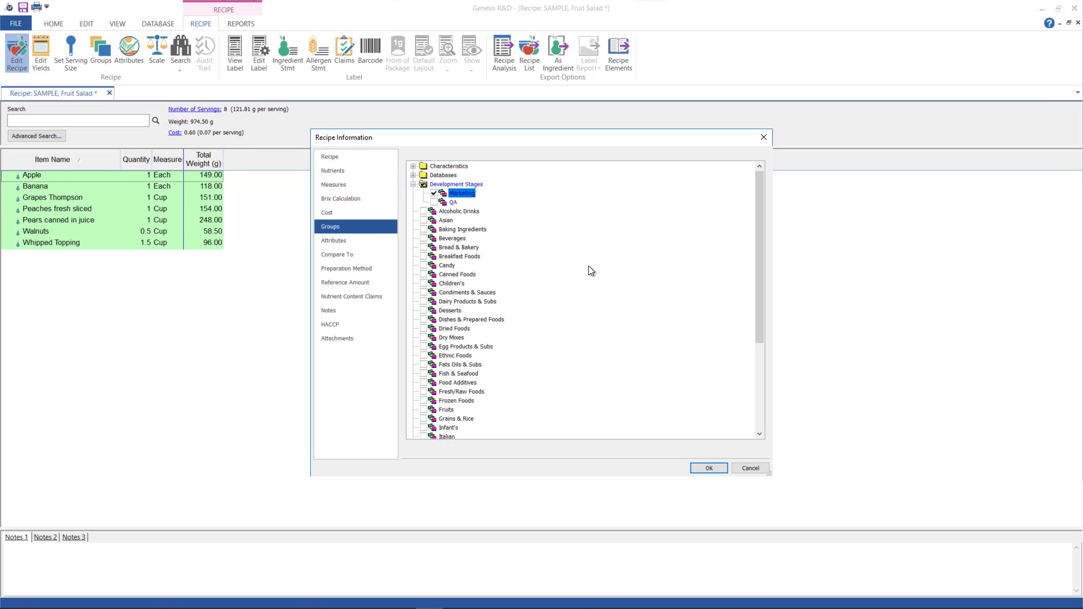
pyautogui.click(711, 467)
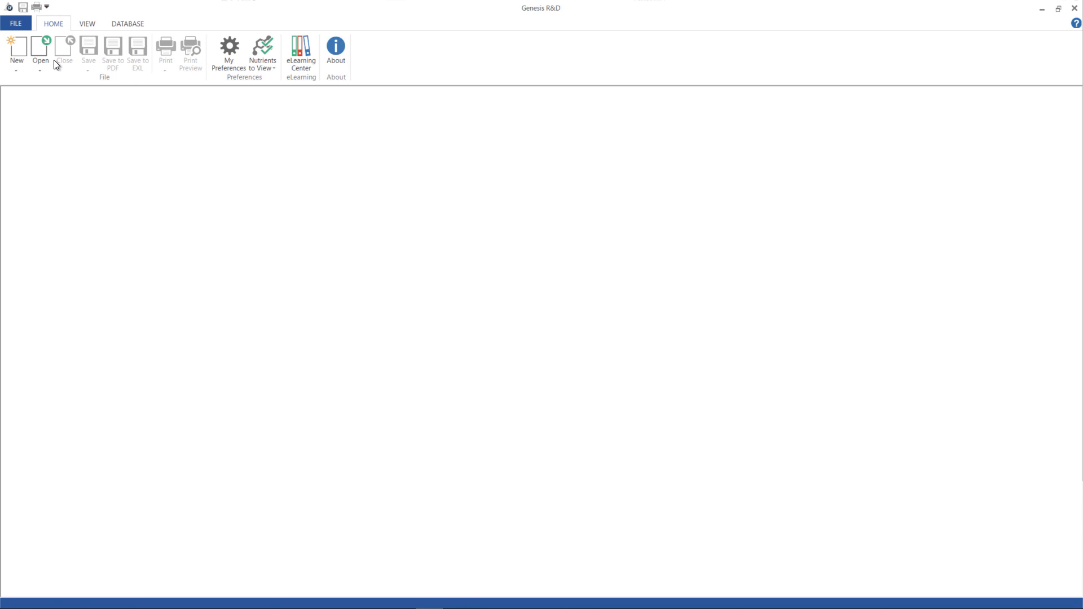
# Run an advanced search of the existing recipes for those in the Marketing group under Development Stages
pyautogui.click(39, 70)
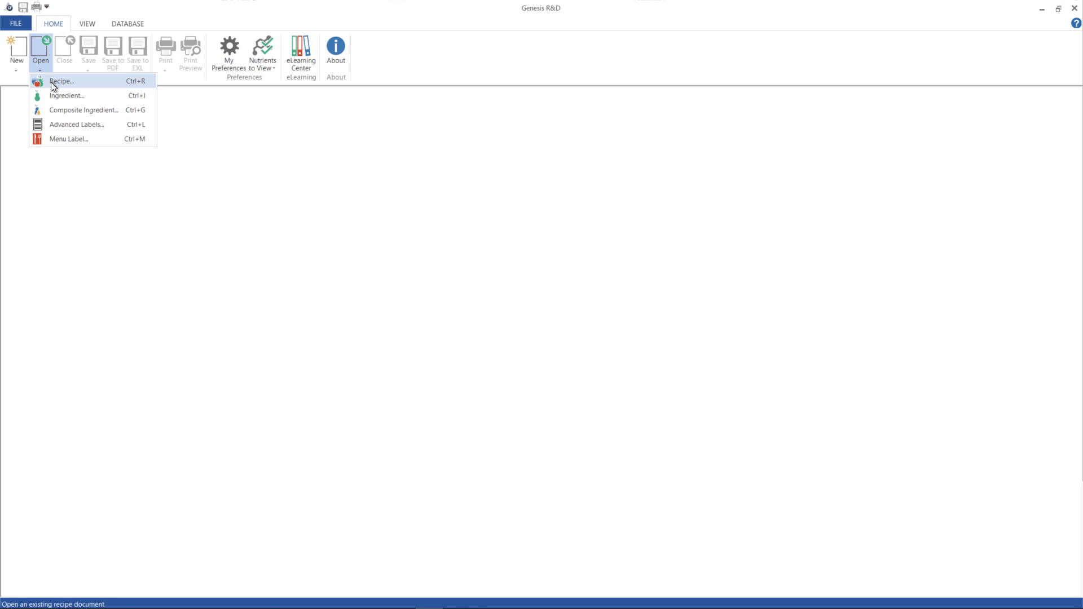
pyautogui.click(50, 83)
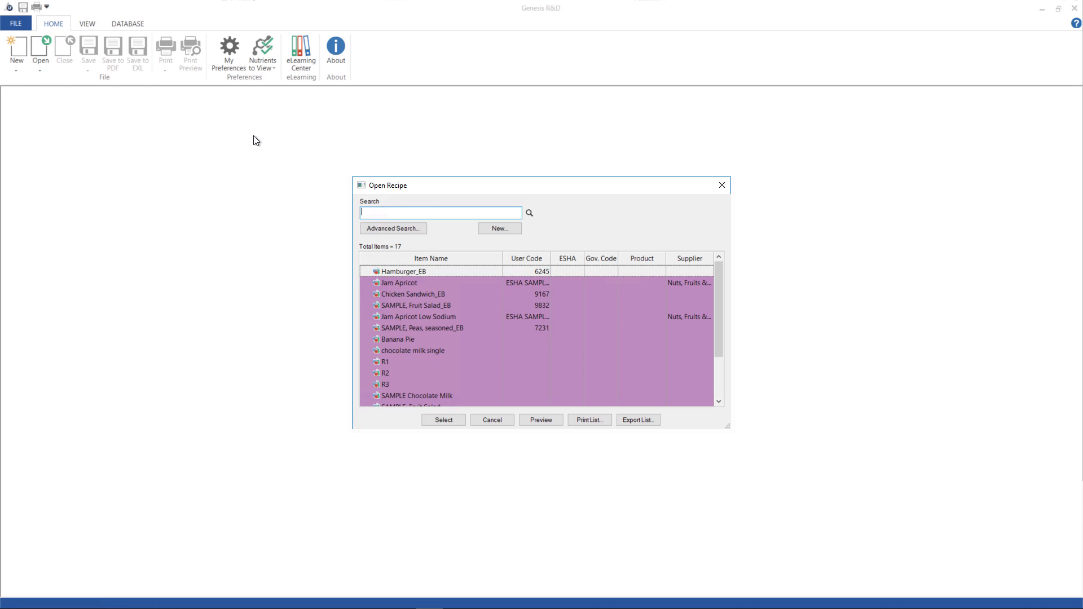
pyautogui.click(394, 227)
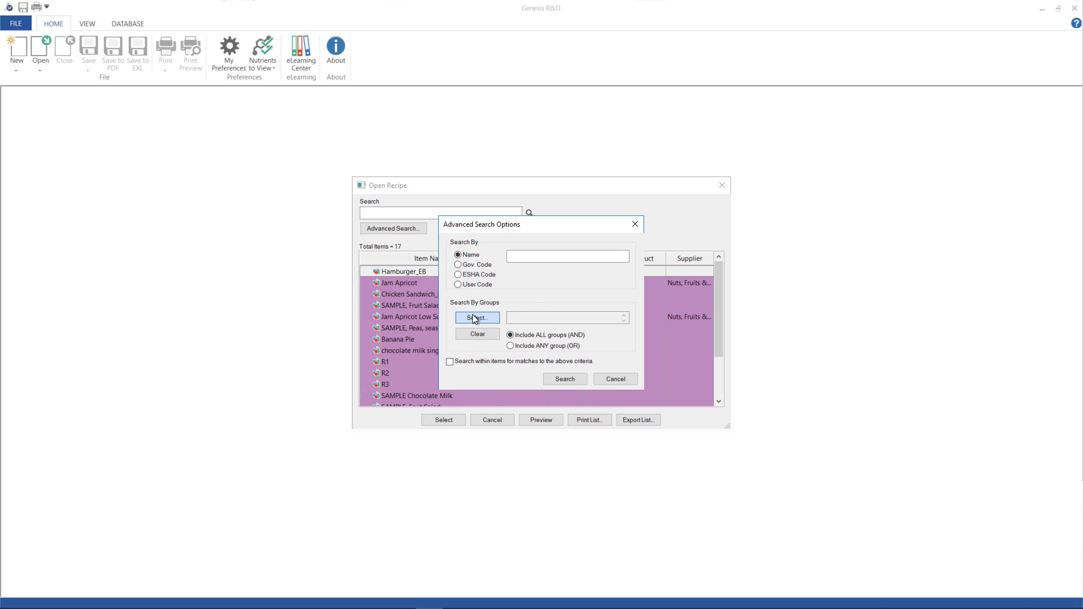
pyautogui.click(474, 318)
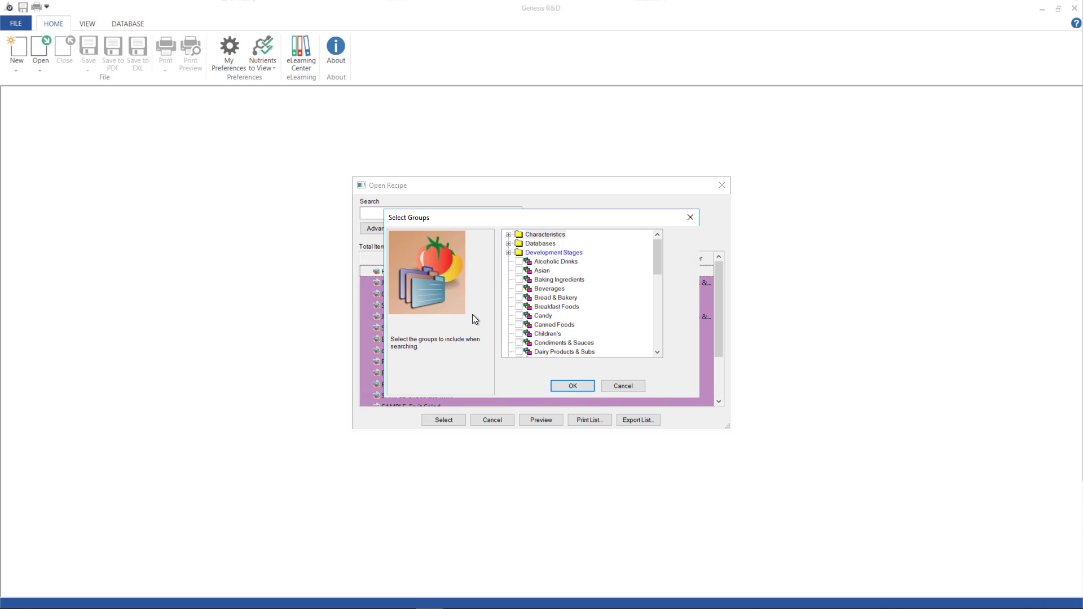
pyautogui.click(508, 252)
pyautogui.click(530, 262)
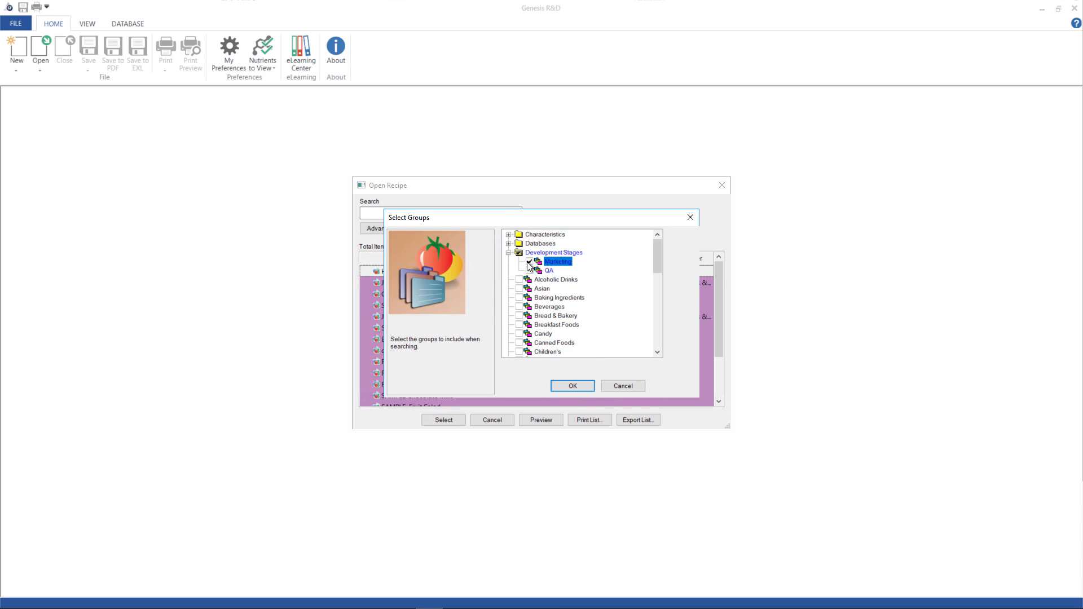
pyautogui.click(571, 382)
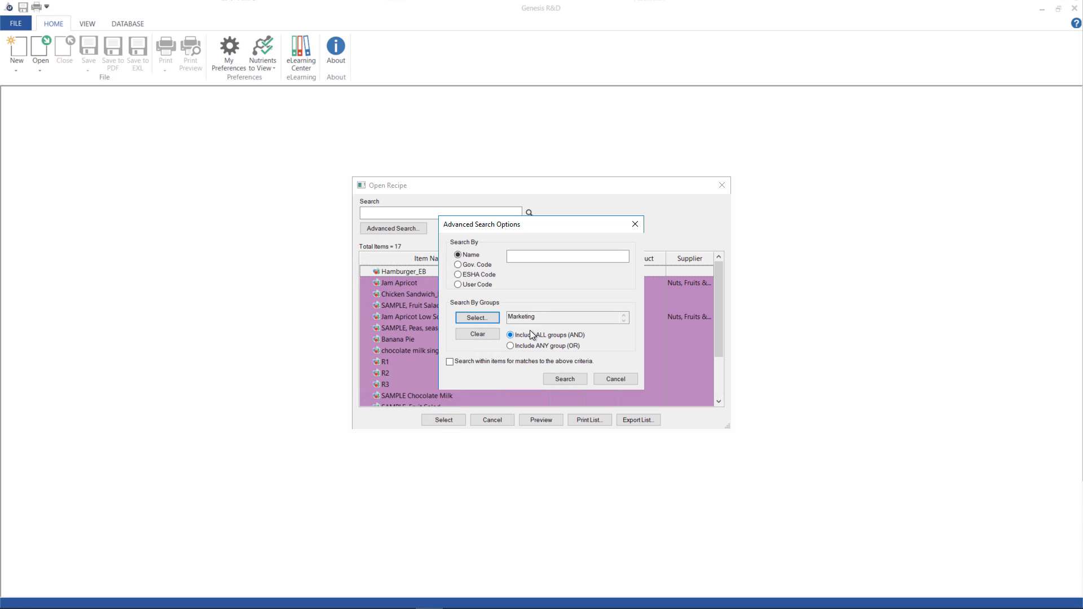
pyautogui.click(569, 378)
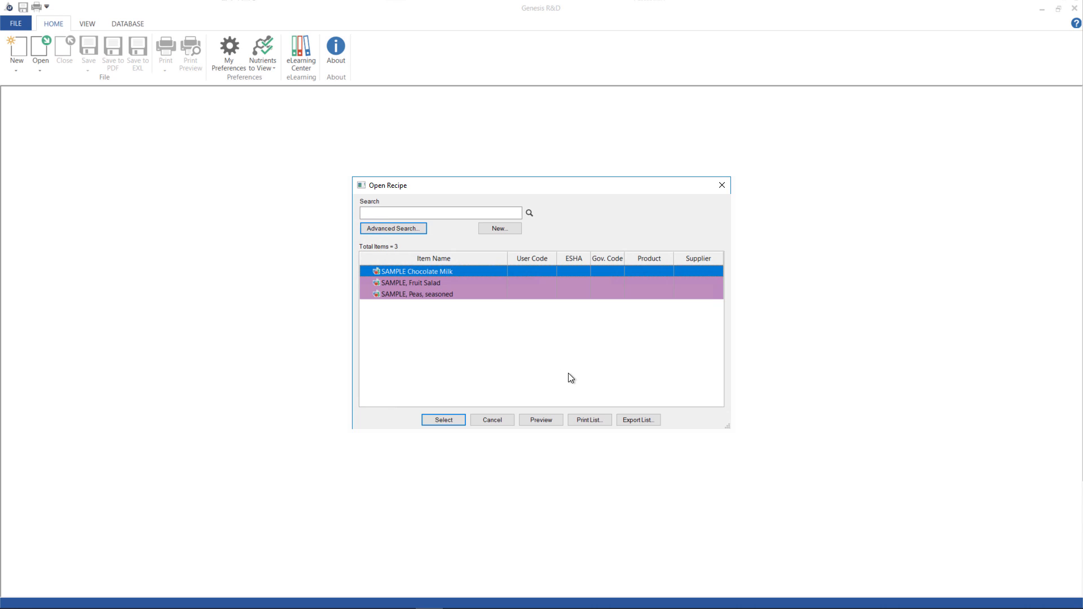
# Examine the print and export options for the filtered recipe list, cancelling each, and leave the recipe search
pyautogui.click(590, 420)
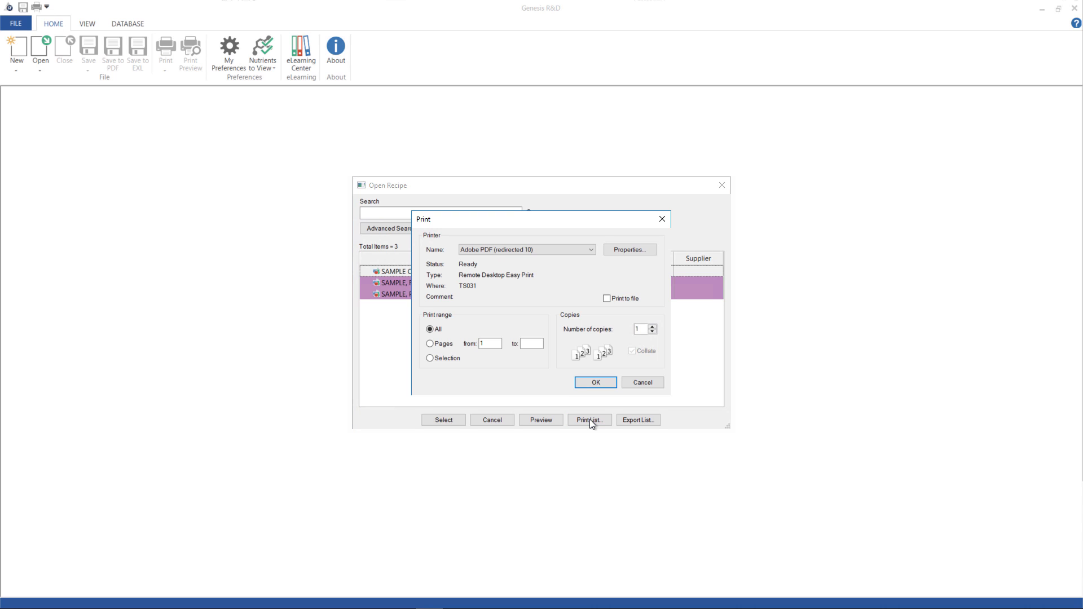
pyautogui.click(634, 383)
pyautogui.click(633, 420)
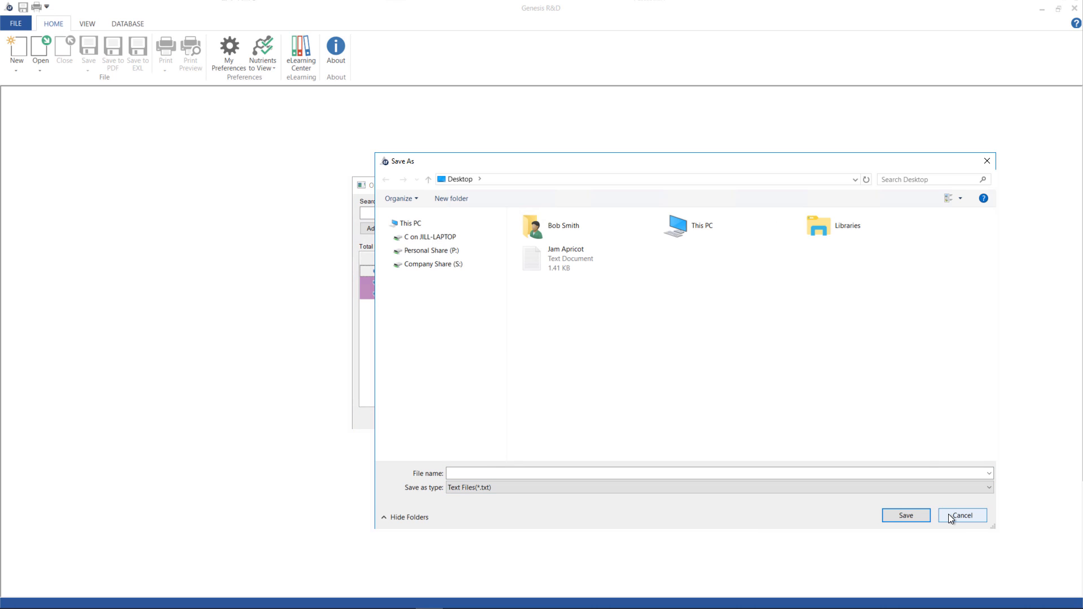
pyautogui.click(950, 516)
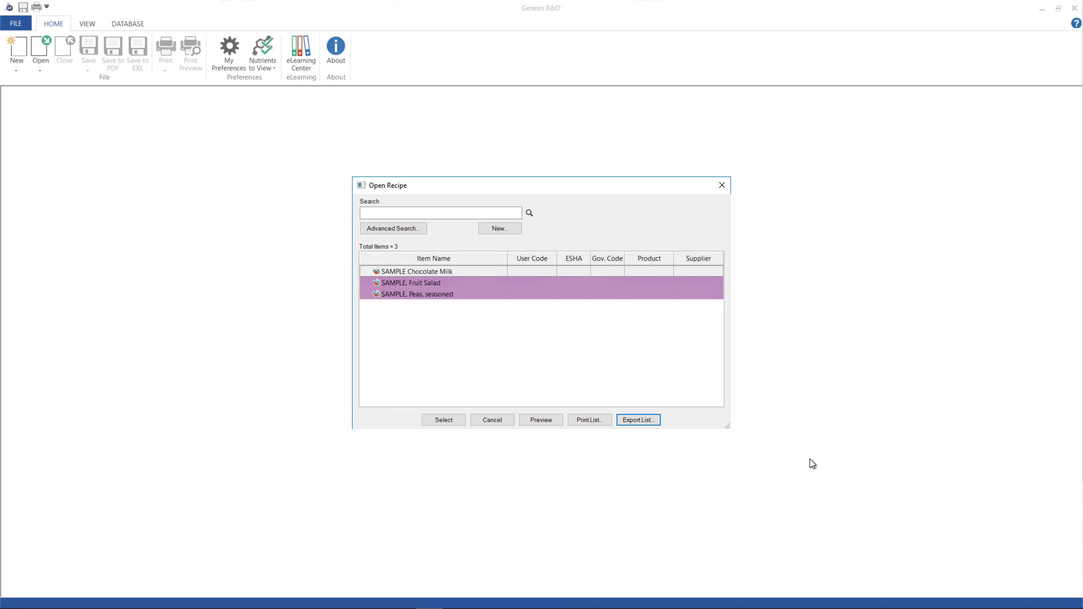
pyautogui.click(501, 422)
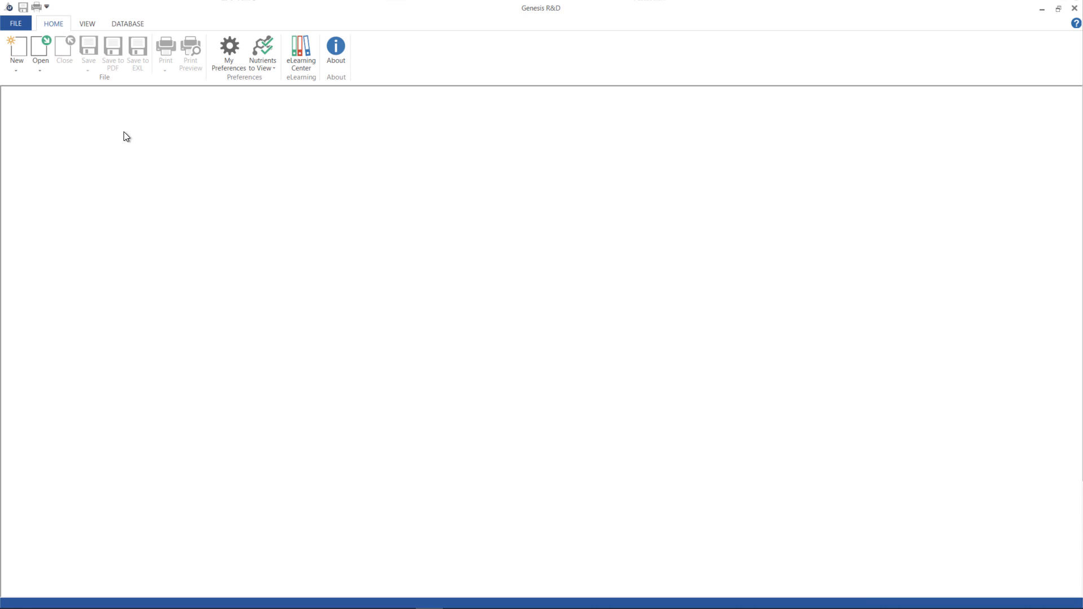
# View the Groups to Exclude settings in the preferences and close them without saving
pyautogui.click(221, 64)
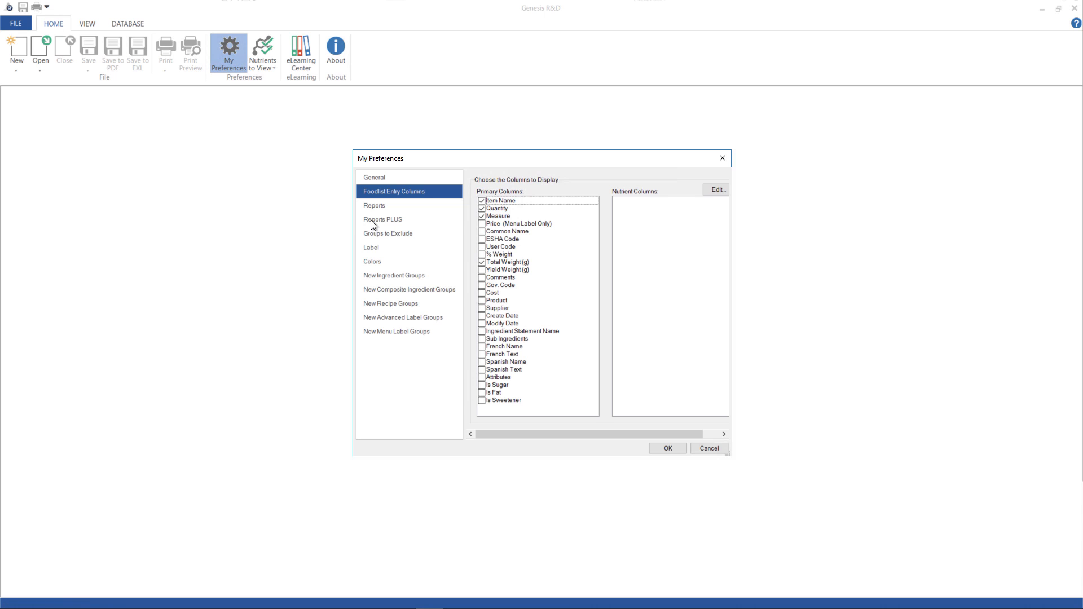
pyautogui.click(381, 235)
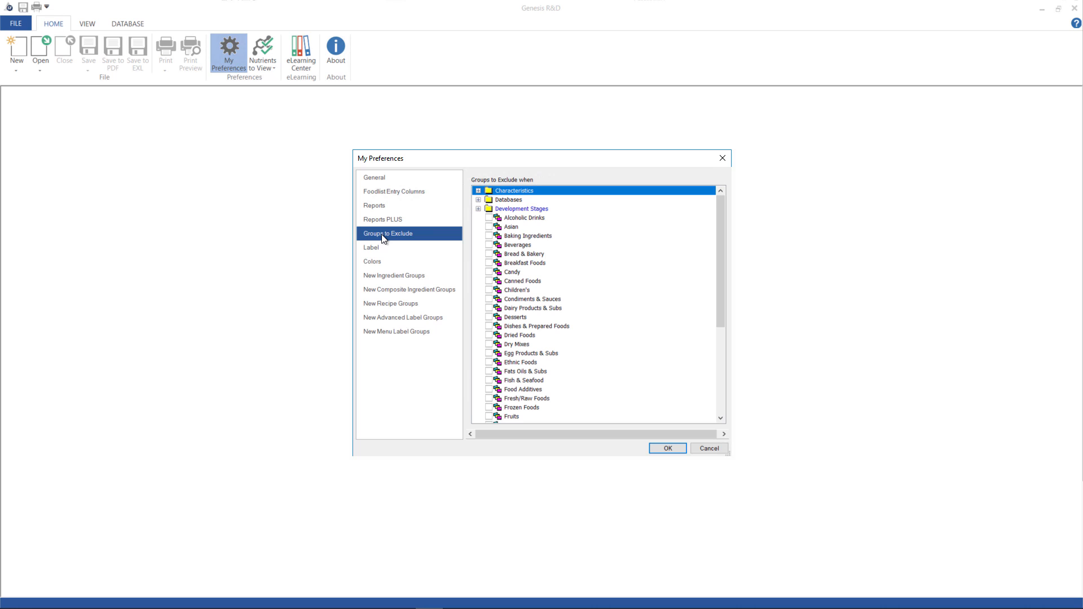
pyautogui.click(708, 448)
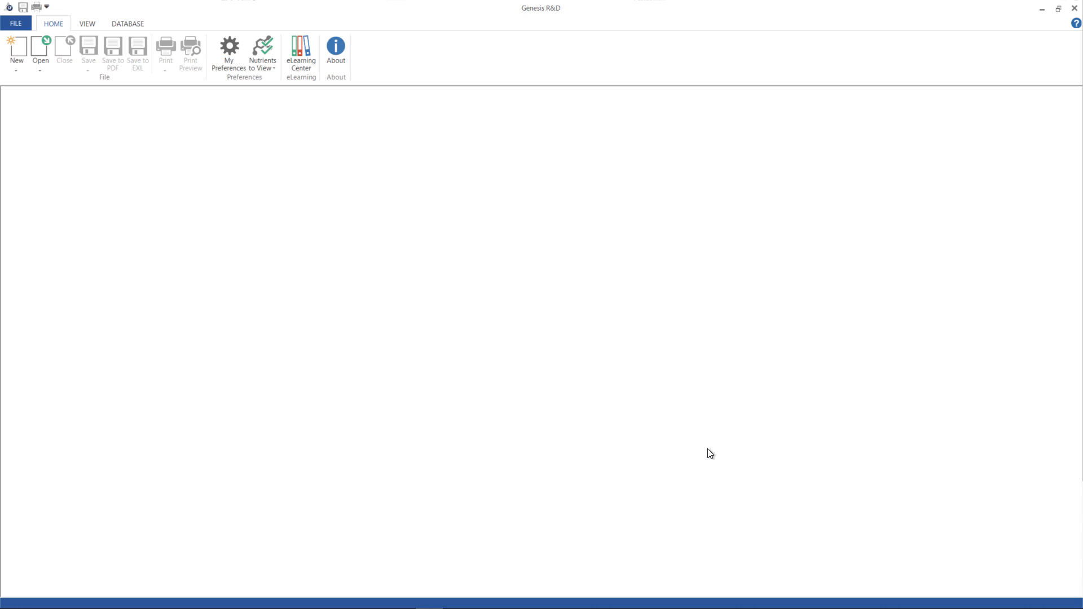